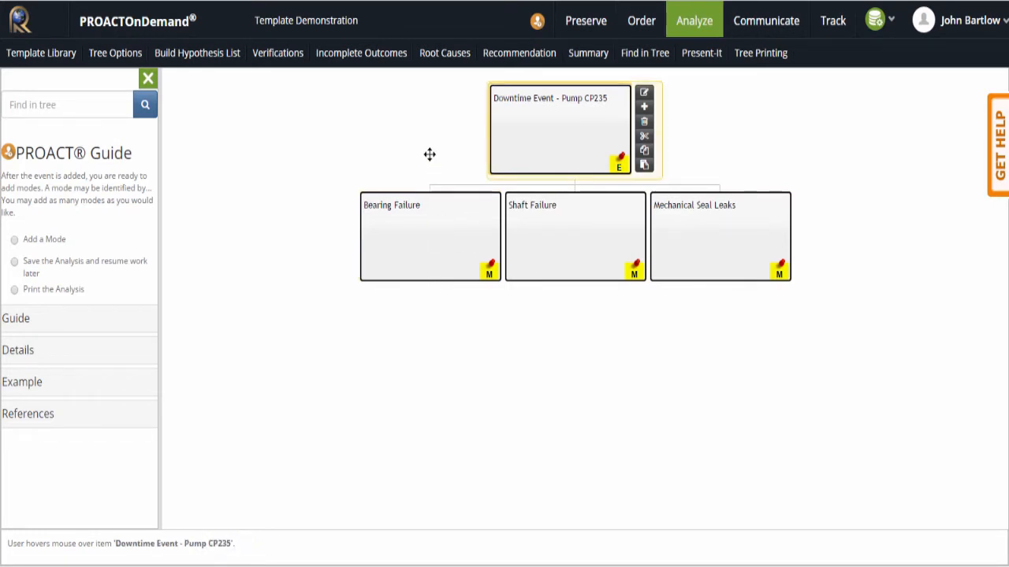
# - Open Roller Bearing Failures Template 4 from the Mechanical category of the template library
pyautogui.click(45, 61)
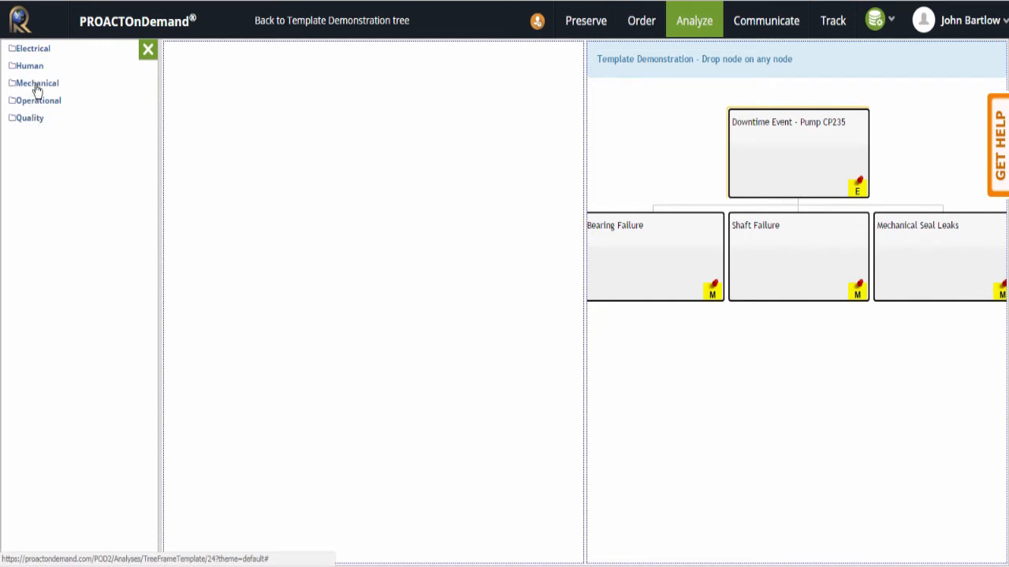
pyautogui.click(35, 87)
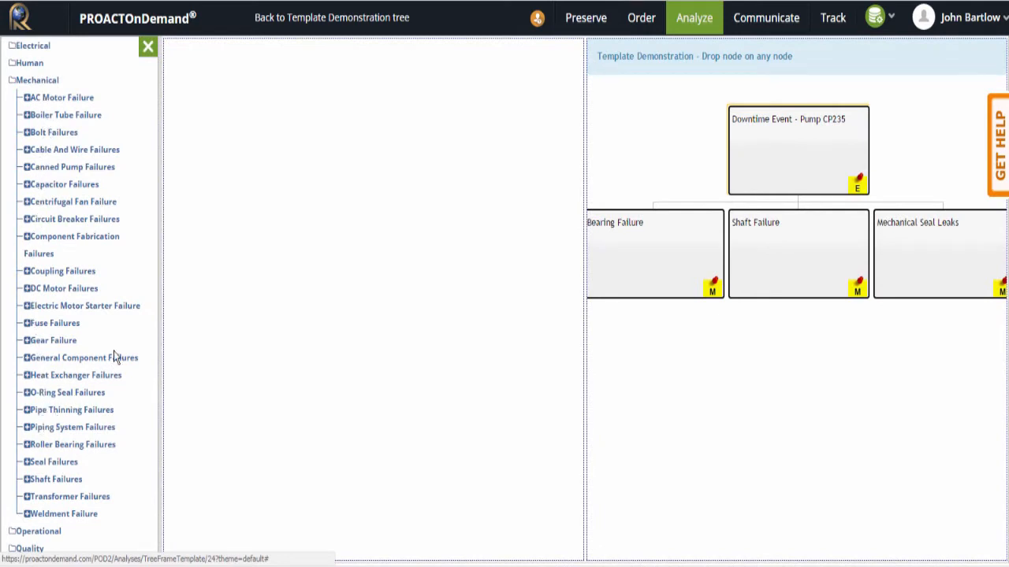
pyautogui.click(44, 446)
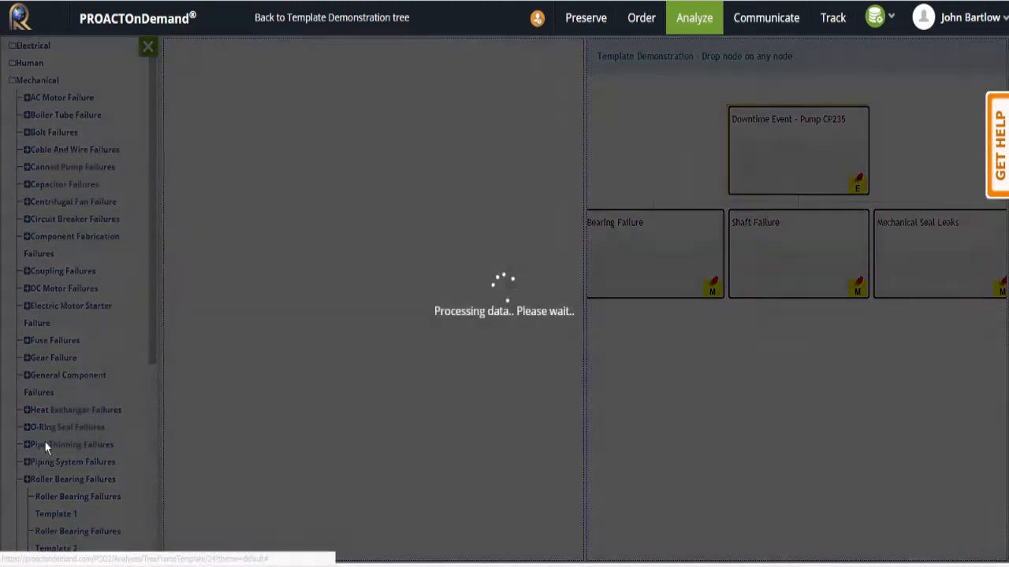
pyautogui.moveTo(153, 175); pyautogui.dragTo(140, 384)
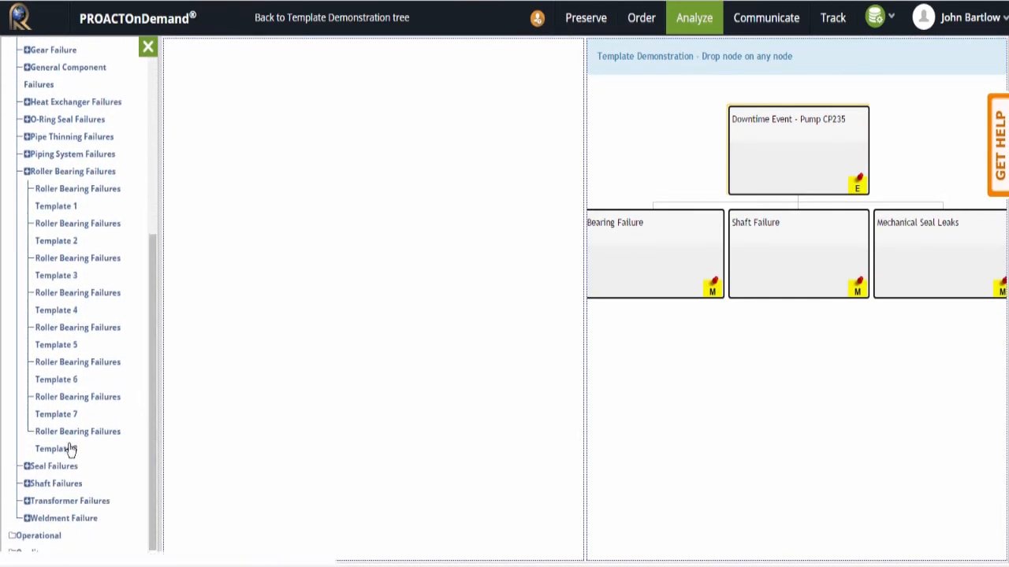
pyautogui.click(58, 313)
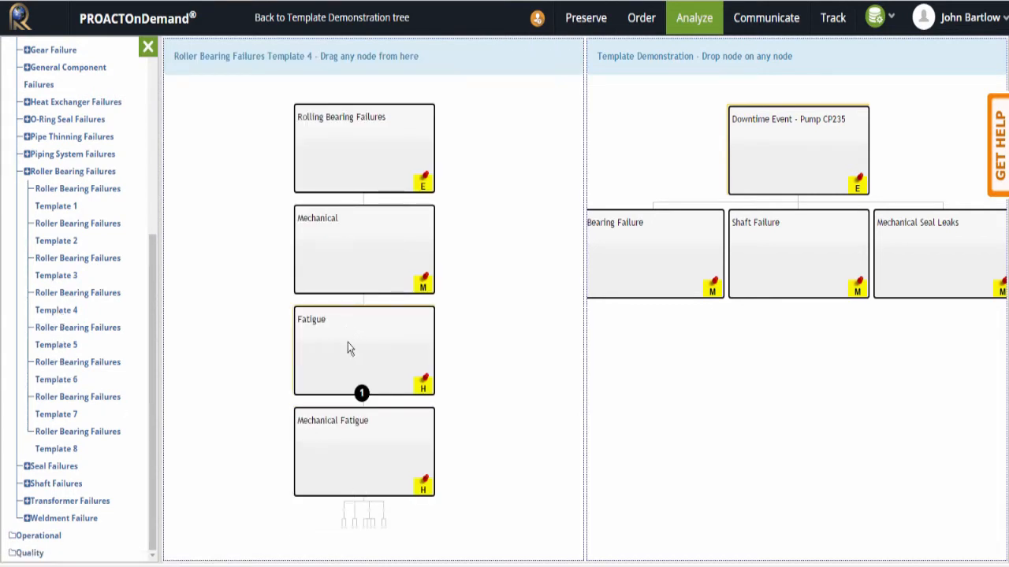
# - Copy the template's Mechanical Fatigue hypothesis with its Unbalance branch under the Bearing Failure mode of the analysis tree
pyautogui.click(351, 468)
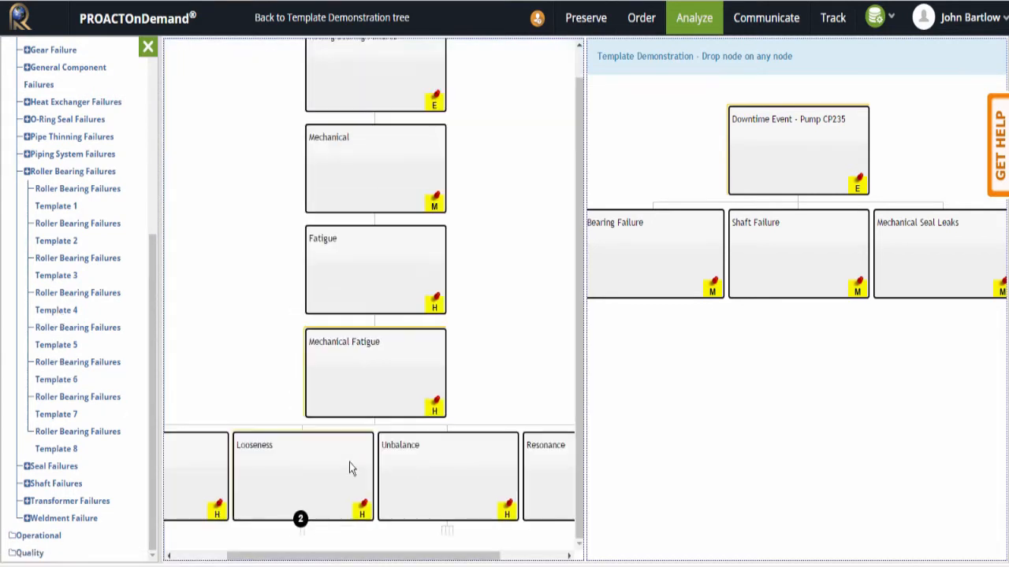
pyautogui.click(146, 49)
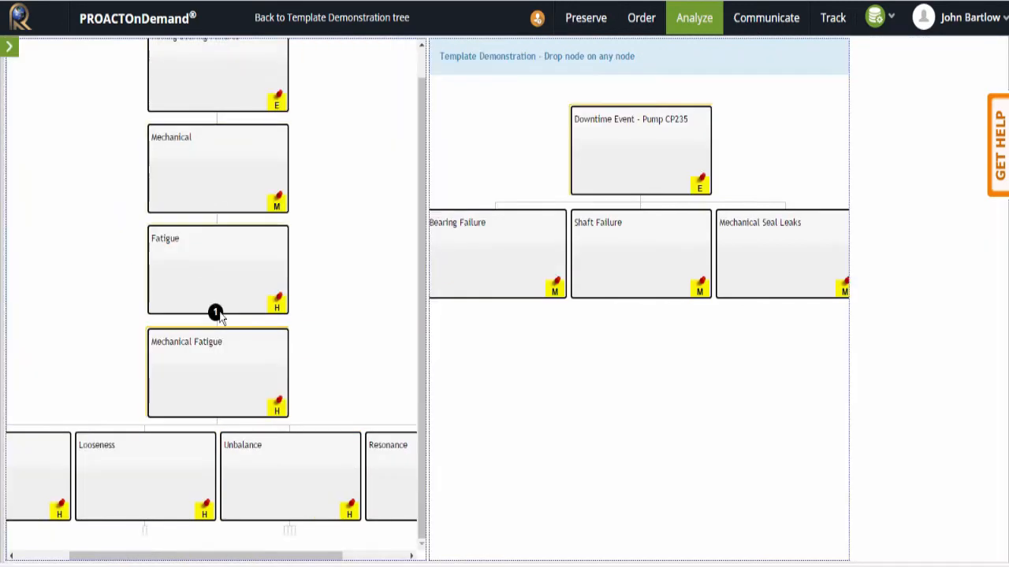
pyautogui.moveTo(172, 347); pyautogui.dragTo(83, 338)
pyautogui.moveTo(349, 321); pyautogui.dragTo(300, 305)
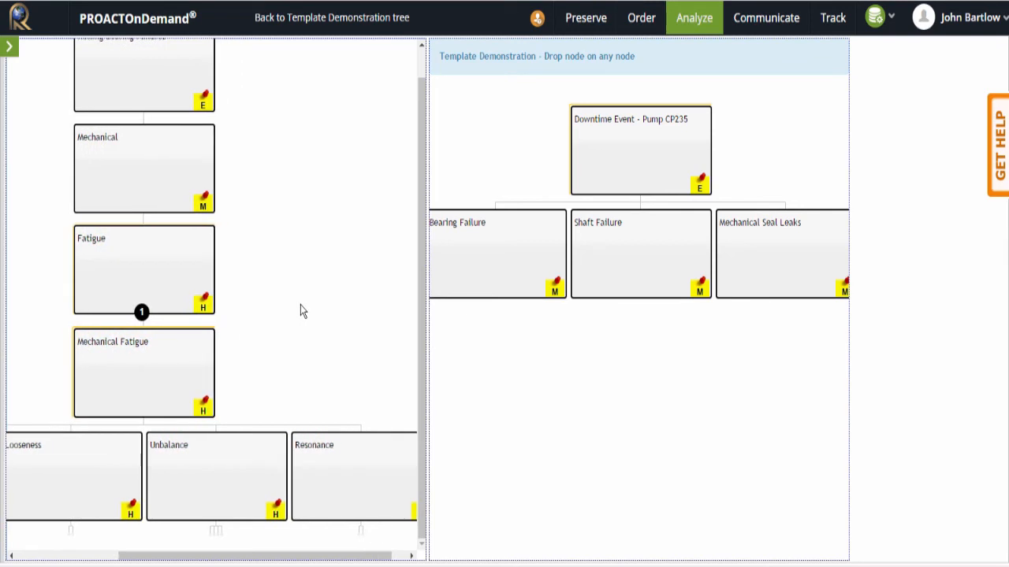
pyautogui.click(364, 494)
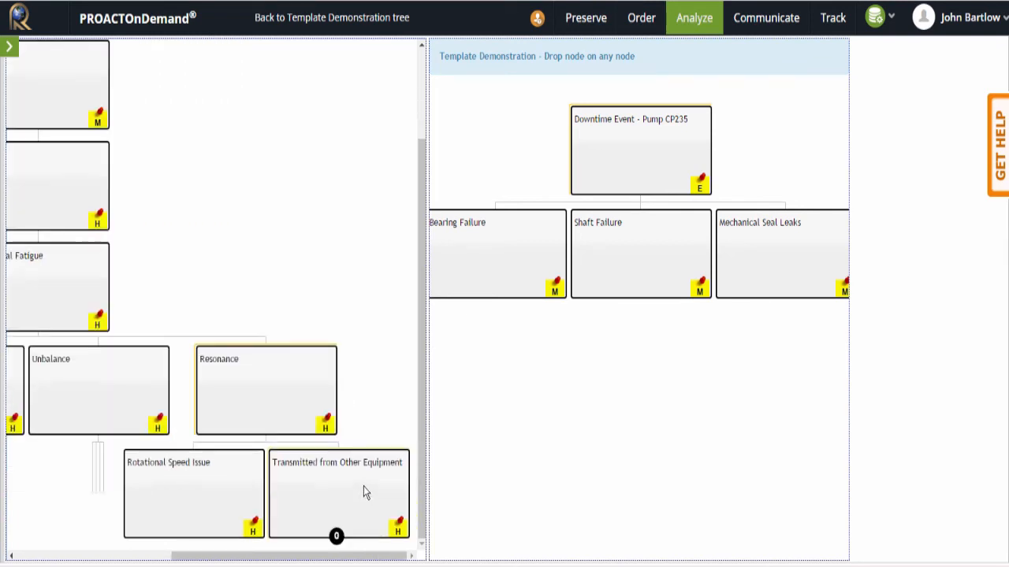
pyautogui.click(100, 416)
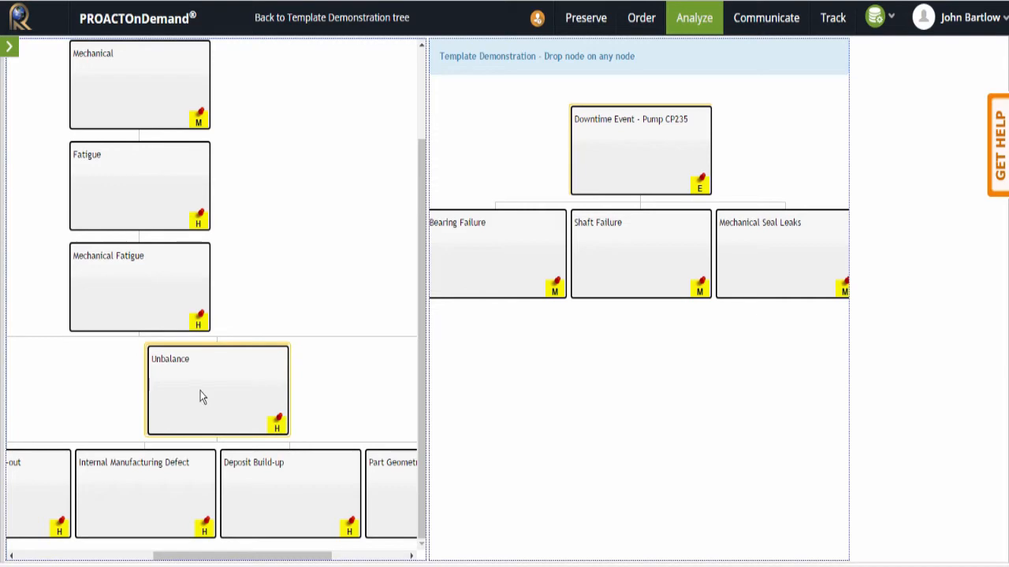
pyautogui.moveTo(201, 392); pyautogui.dragTo(479, 269)
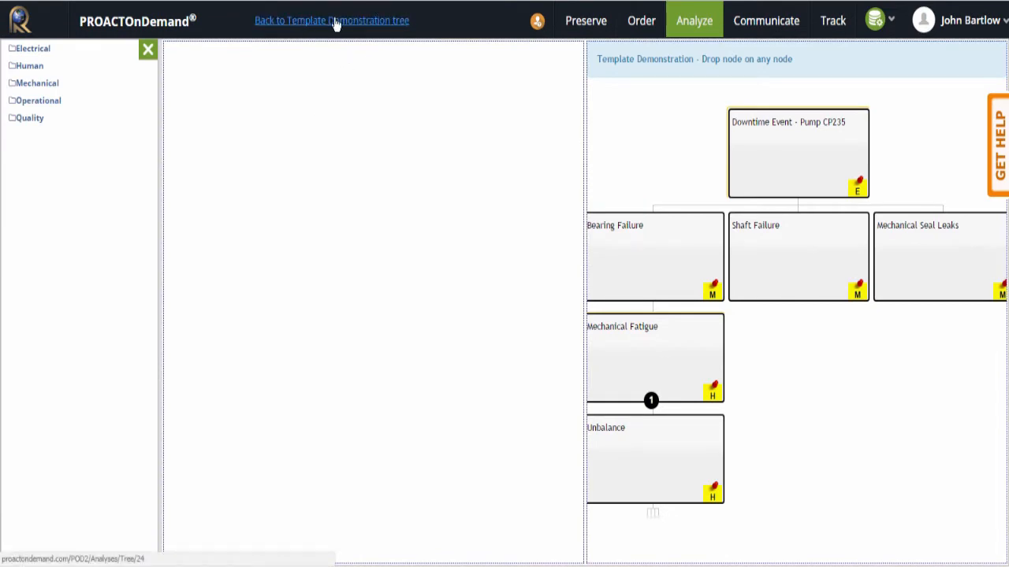
# - Return to the Template Demonstration tree and expand the Unbalance hypothesis to examine its child hypotheses
pyautogui.click(335, 22)
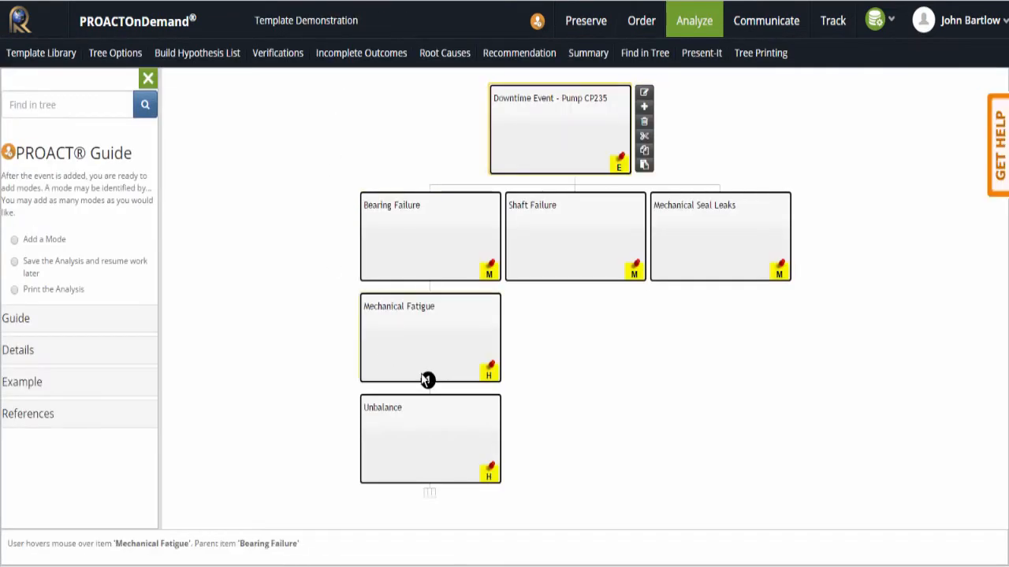
pyautogui.click(403, 440)
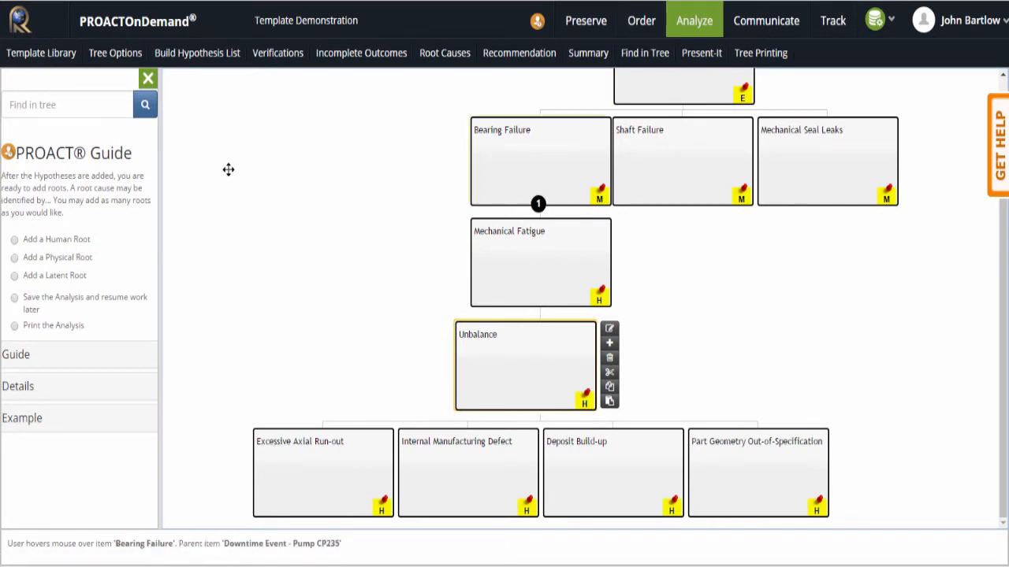
# - Add the previous suggestions Overload, Corrosion and Erosion(Wear) from AC Motor Mechanical Failure Template 1 under the Bearing Failure mode
pyautogui.click(539, 168)
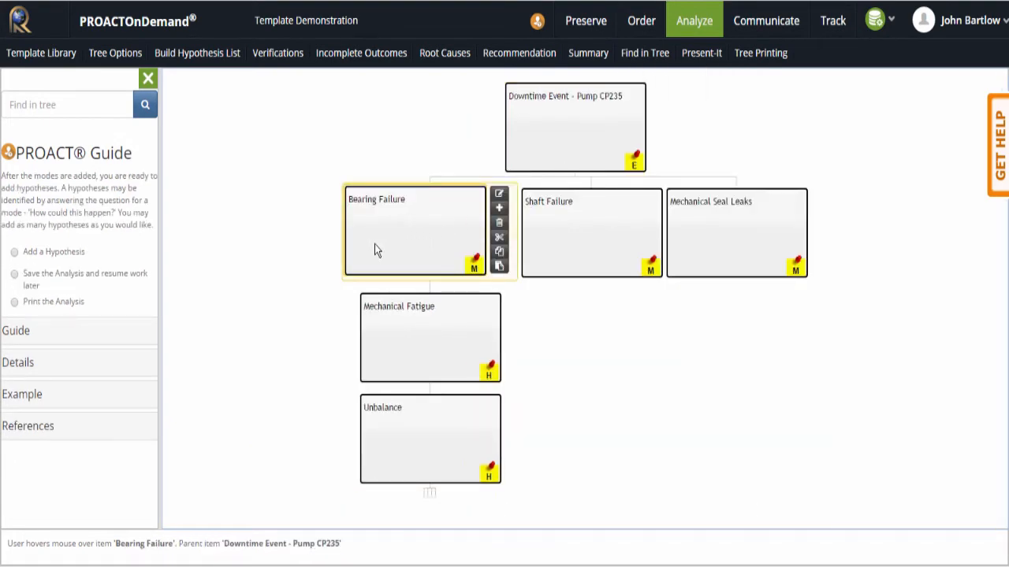
pyautogui.click(500, 195)
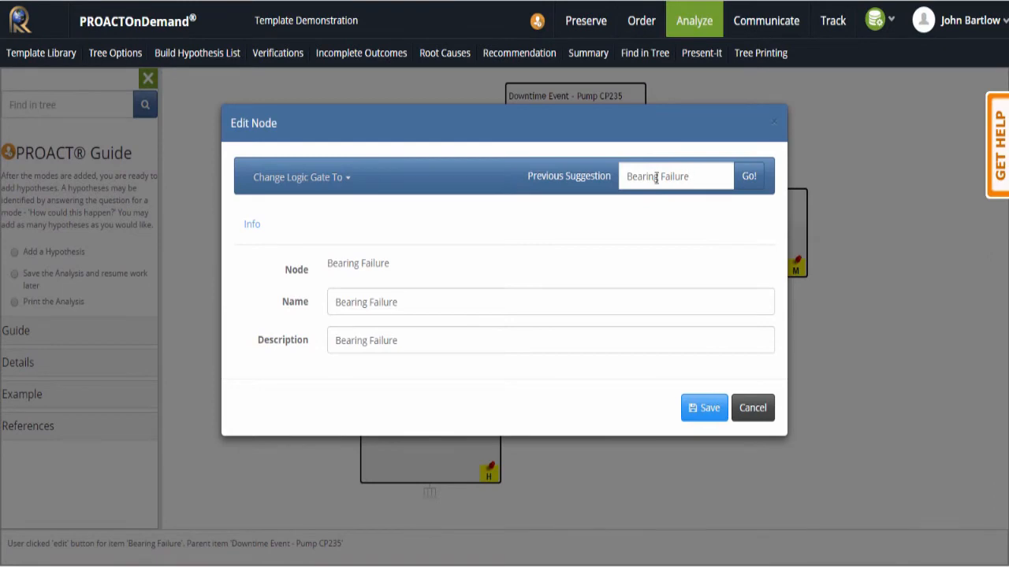
pyautogui.click(749, 178)
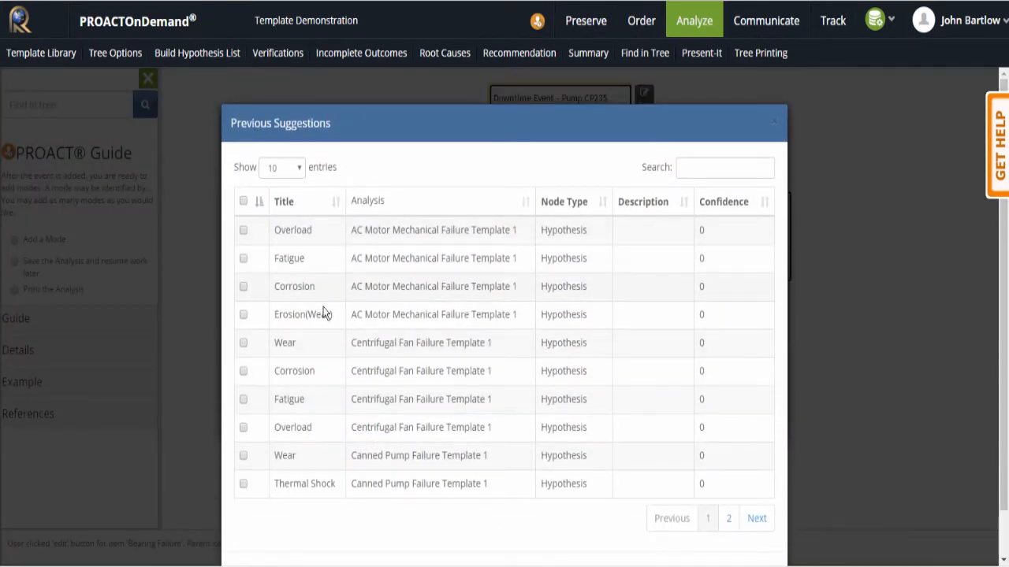
pyautogui.click(243, 230)
pyautogui.click(244, 287)
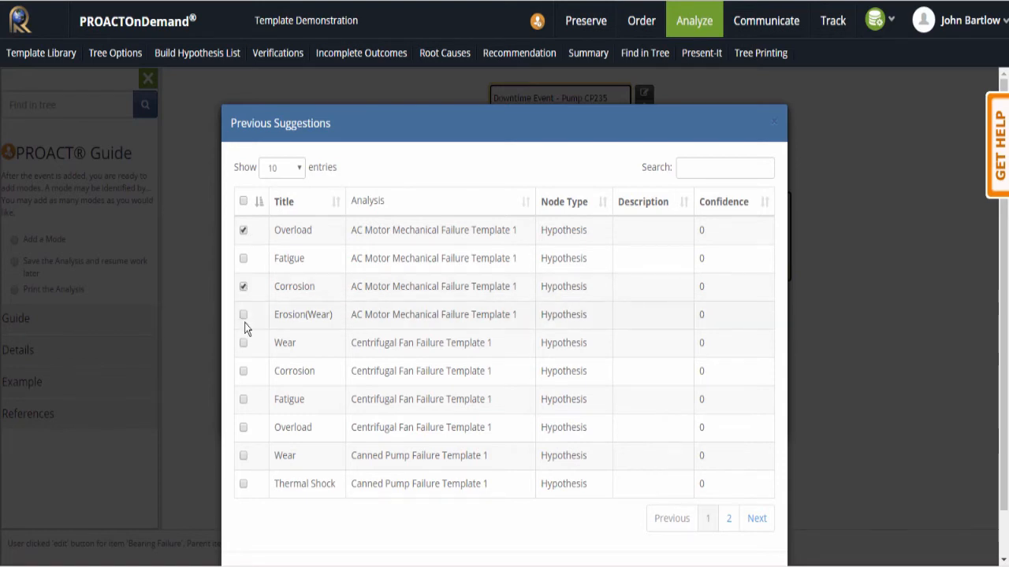
pyautogui.click(243, 315)
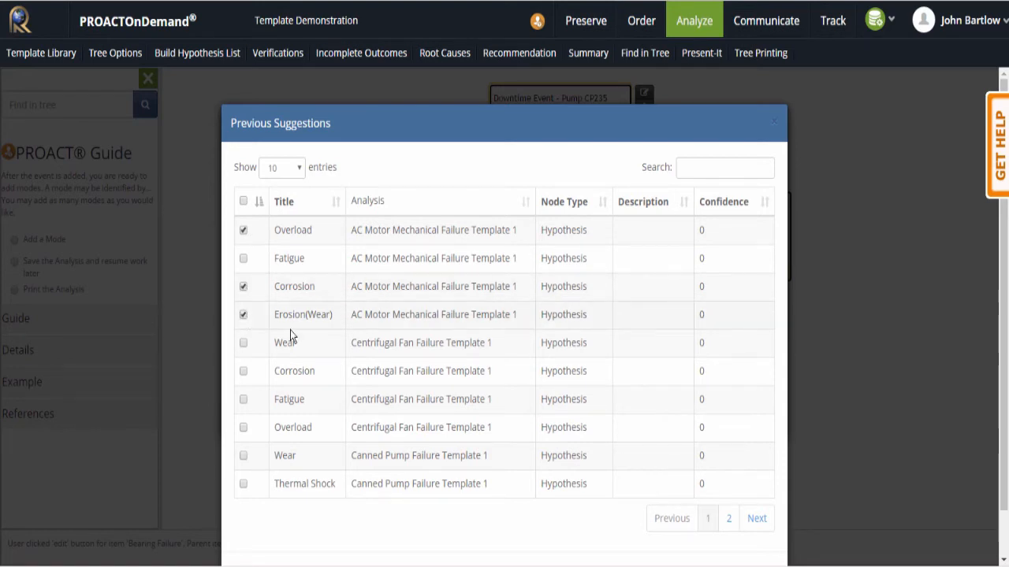
pyautogui.scroll(-1, 714, 514)
pyautogui.click(712, 520)
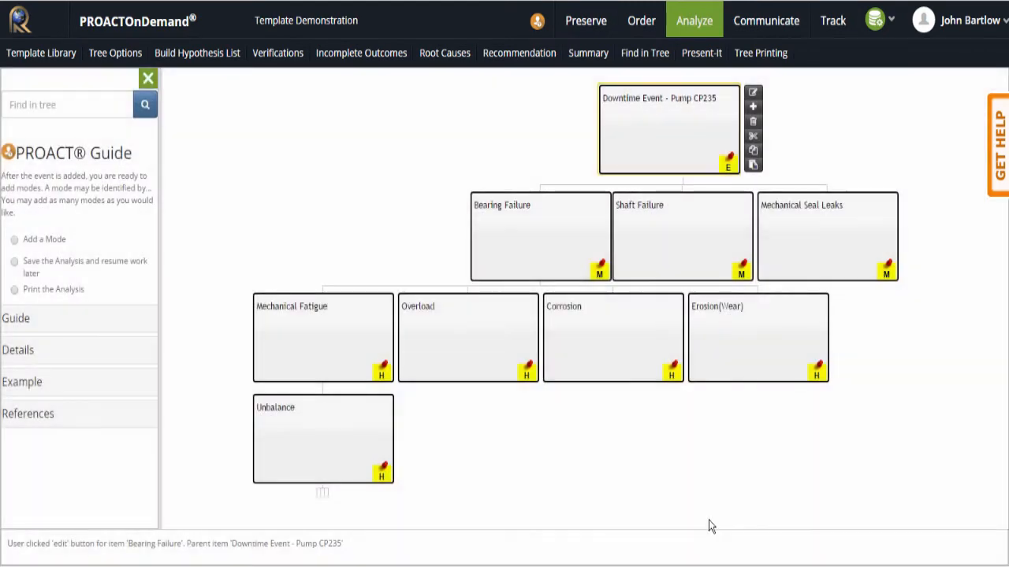
# - Add the previous suggestions Inadequate Lubrication (Gear Failure Template 1) and Thermal Shock (Seal Failures Template 1) under the Overload hypothesis
pyautogui.click(456, 341)
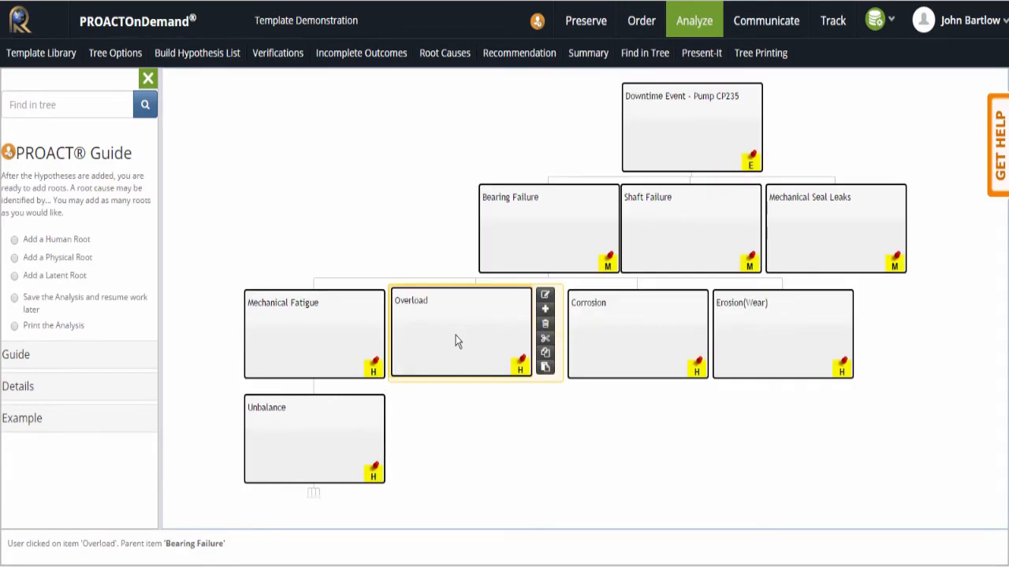
pyautogui.click(545, 296)
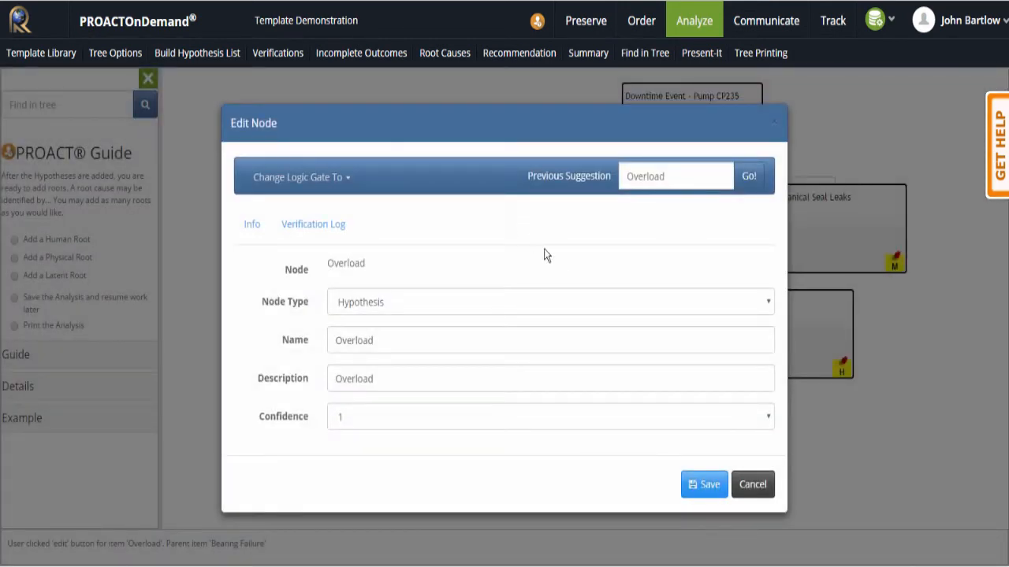
pyautogui.click(749, 177)
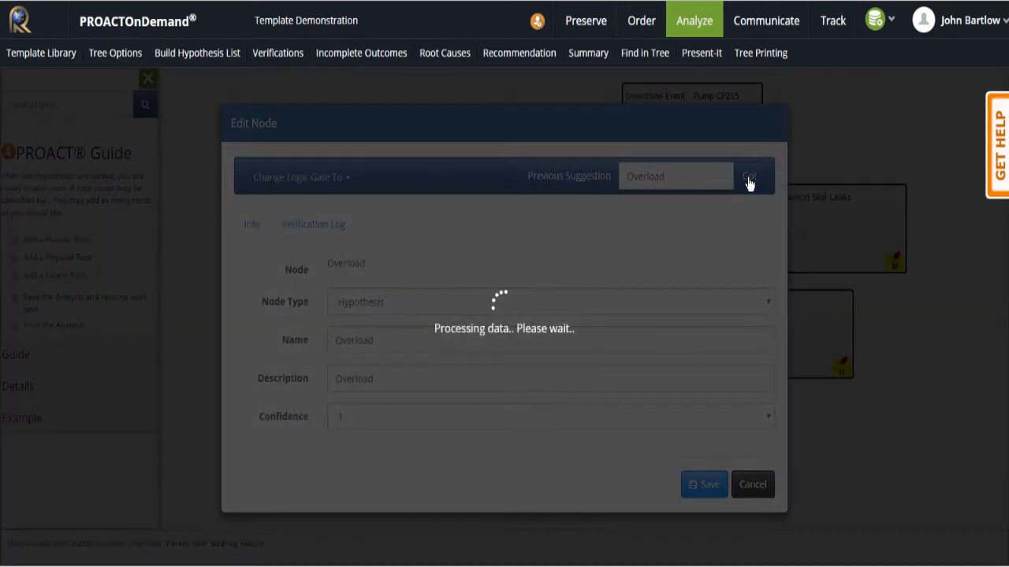
pyautogui.scroll(-2, 386, 284)
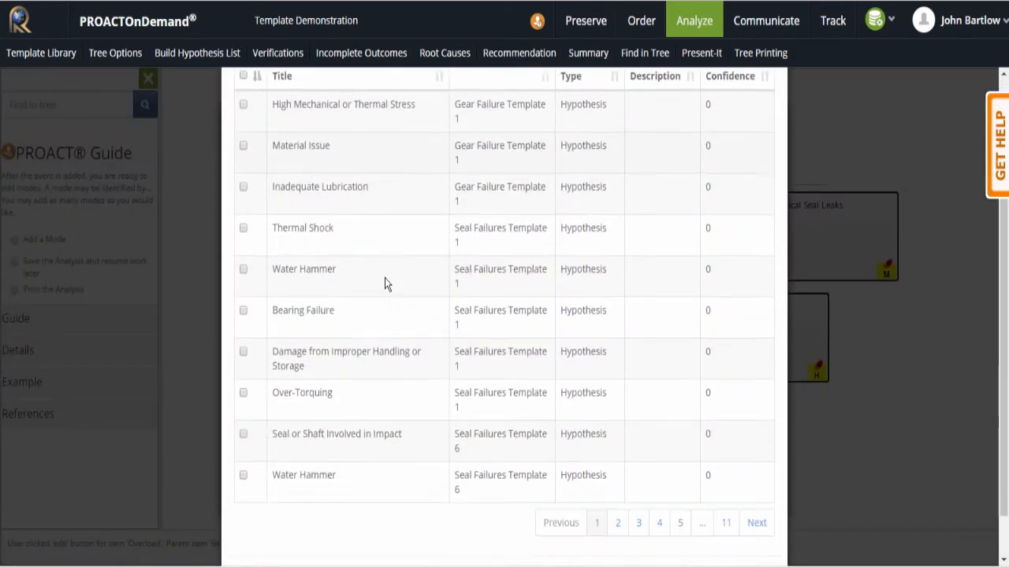
pyautogui.scroll(-1, 386, 284)
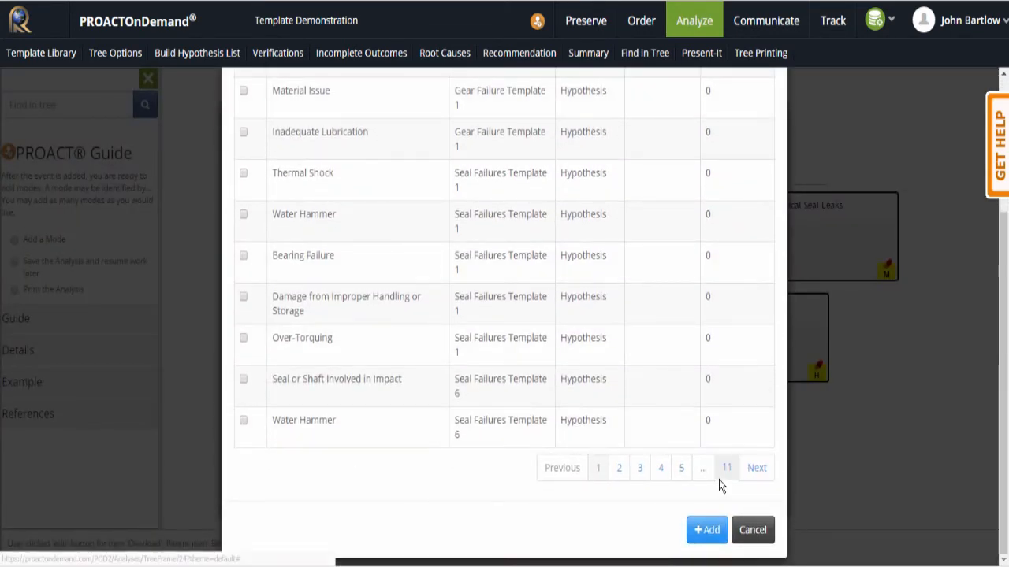
pyautogui.scroll(2, 545, 391)
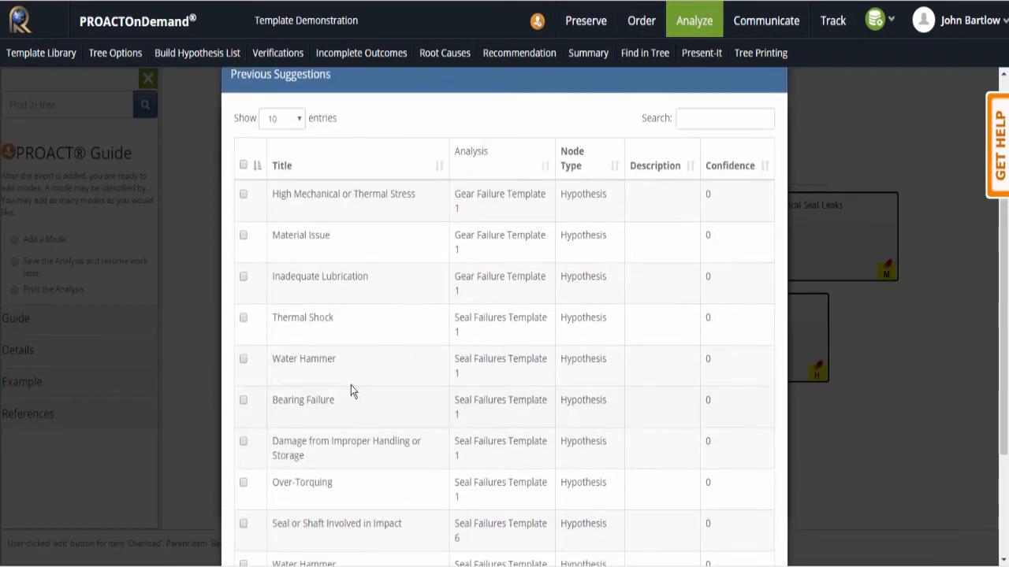
pyautogui.click(242, 320)
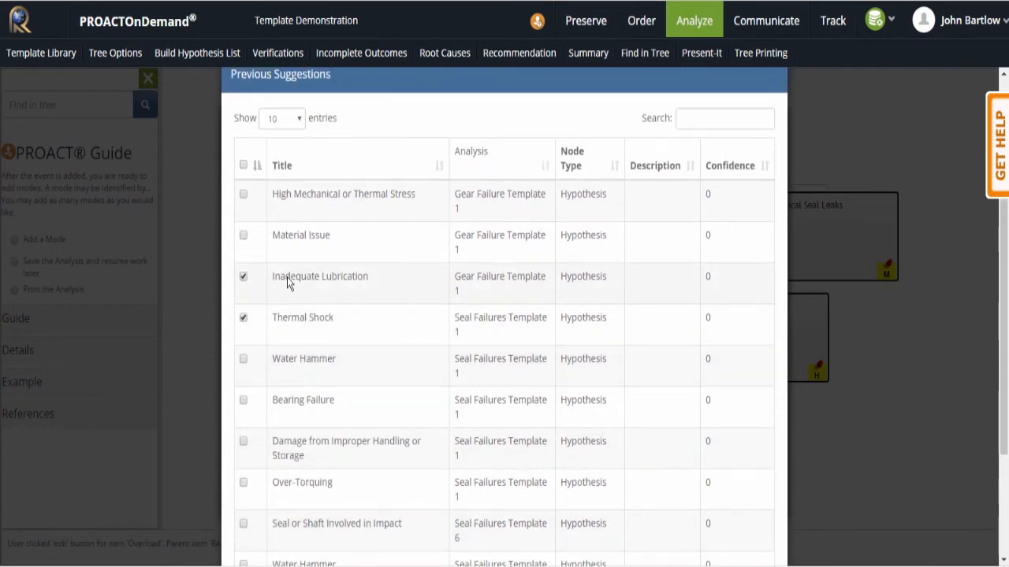
pyautogui.scroll(-3, 384, 256)
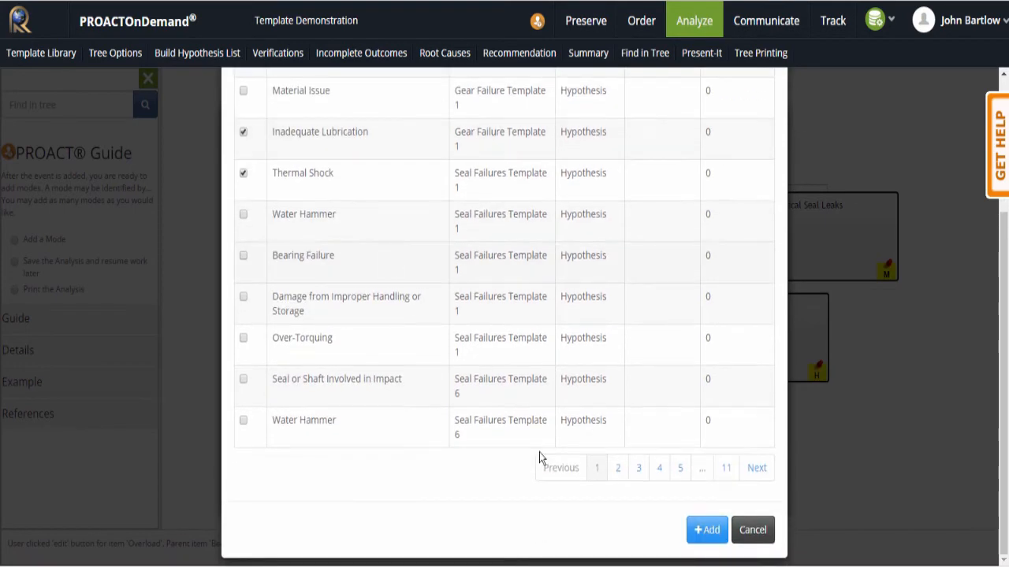
pyautogui.click(709, 531)
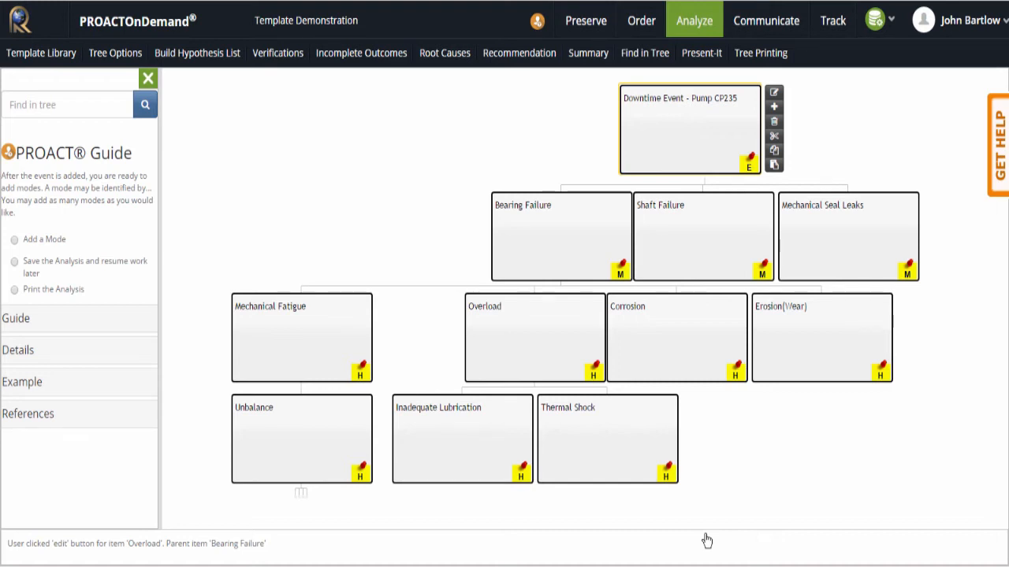
# - Look up the previous suggestions for the Corrosion hypothesis and show 50 entries in the list
pyautogui.click(690, 329)
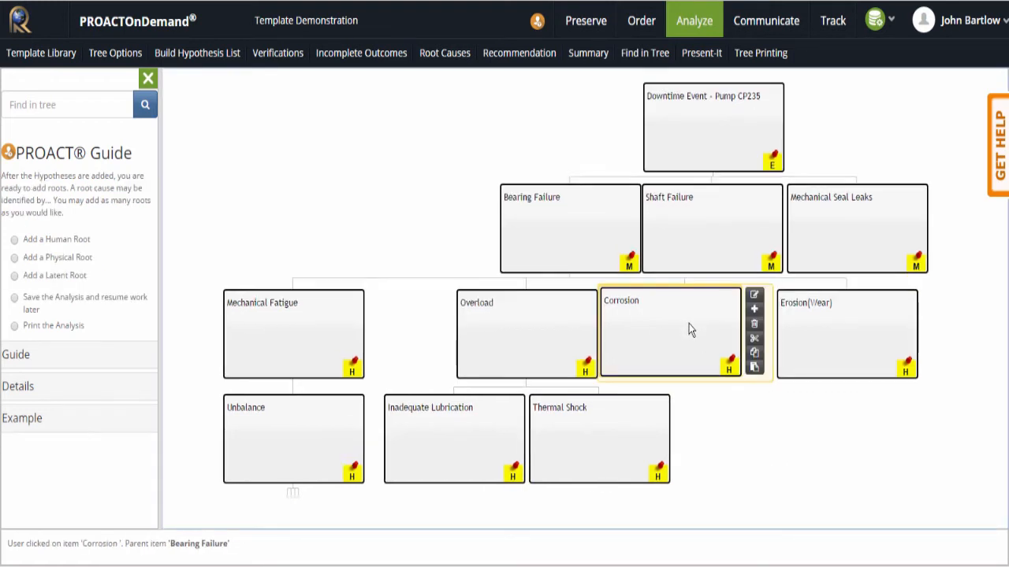
pyautogui.click(754, 295)
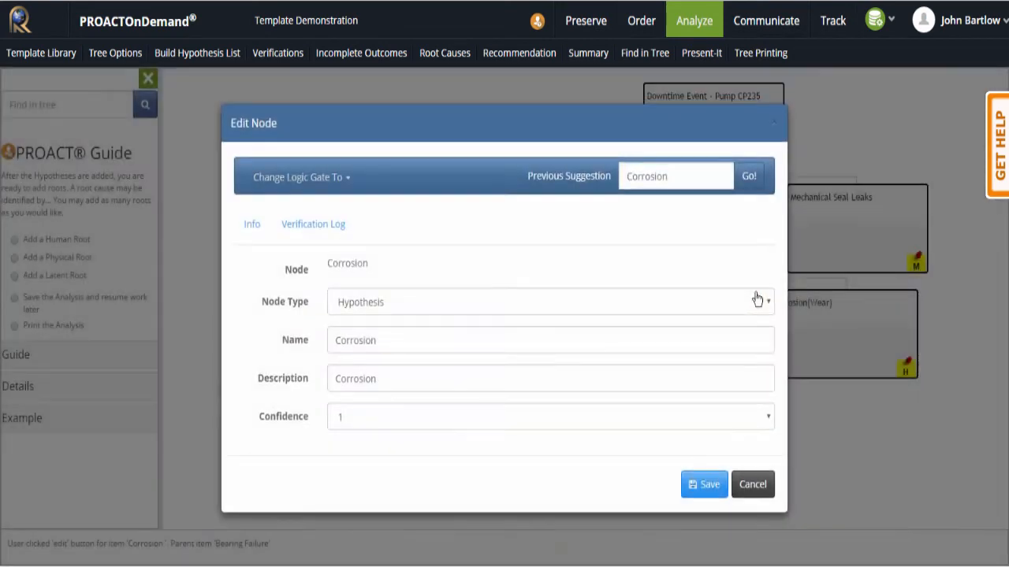
pyautogui.click(748, 176)
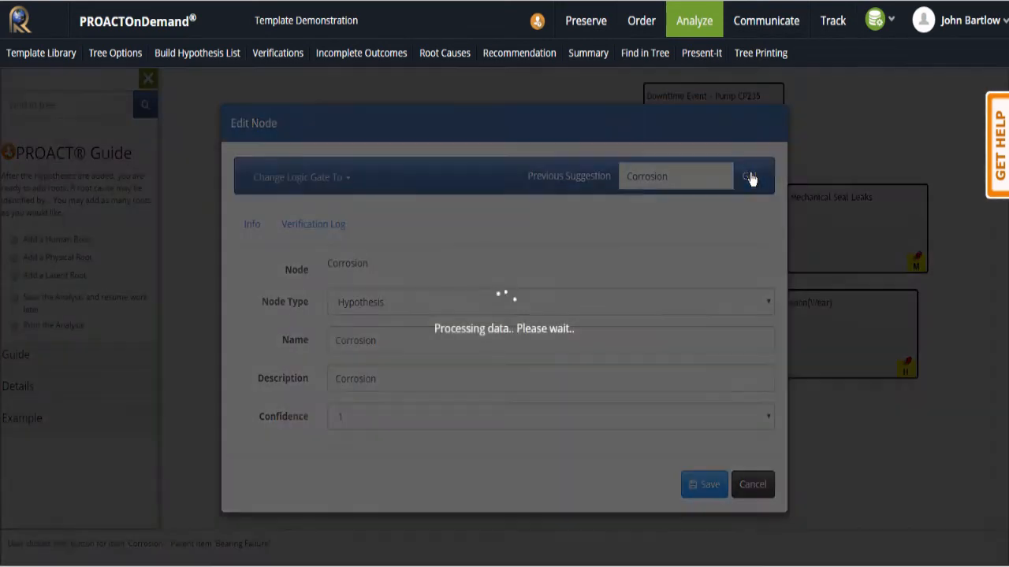
pyautogui.scroll(-3, 747, 207)
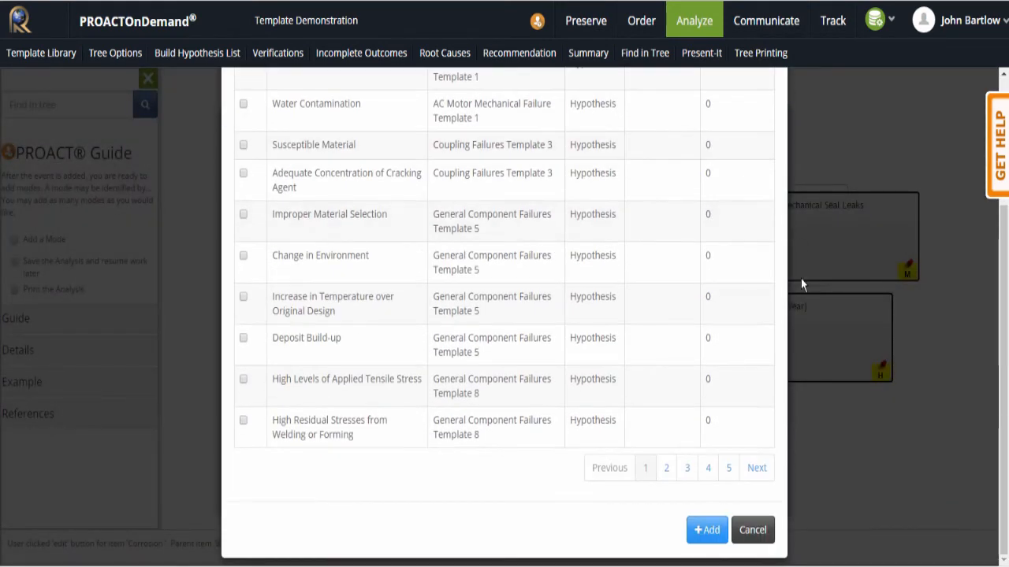
pyautogui.scroll(3, 585, 495)
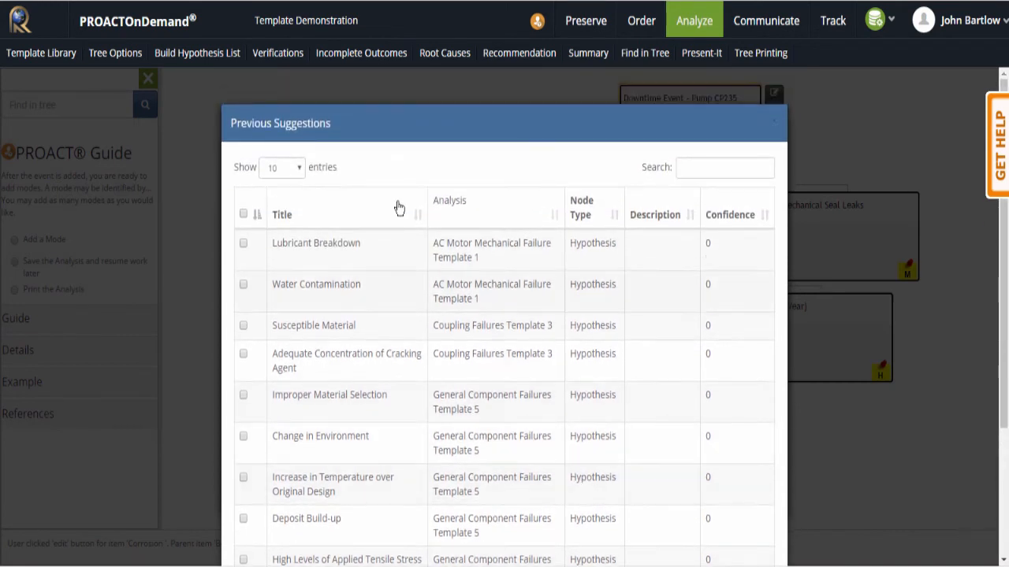
pyautogui.click(298, 167)
pyautogui.click(271, 210)
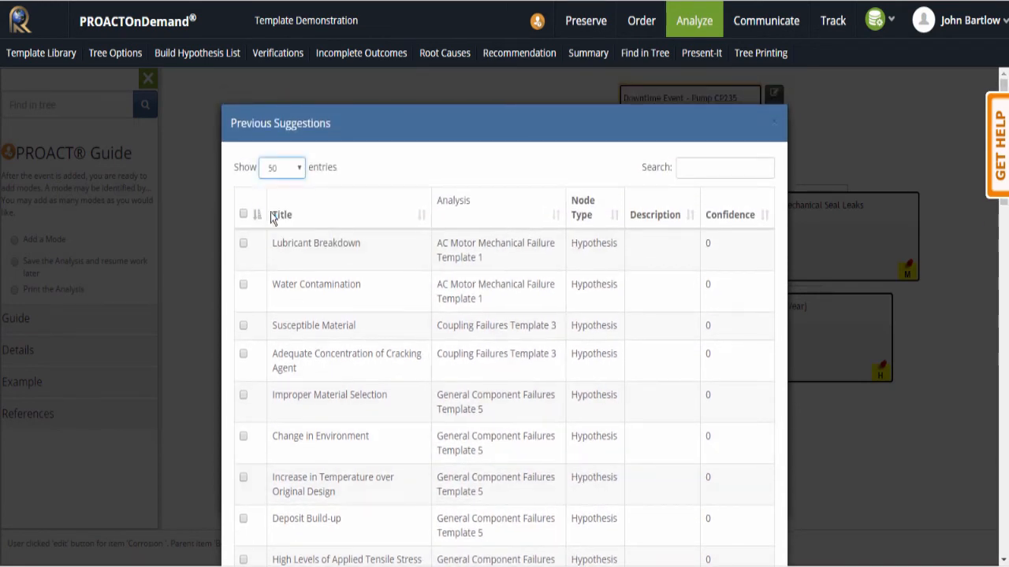
# - Add the previous suggestions Caustic Corrosion and Pitting Corrosion from Boiler Tube Failure Template 3 under the Corrosion hypothesis
pyautogui.scroll(-5, 431, 166)
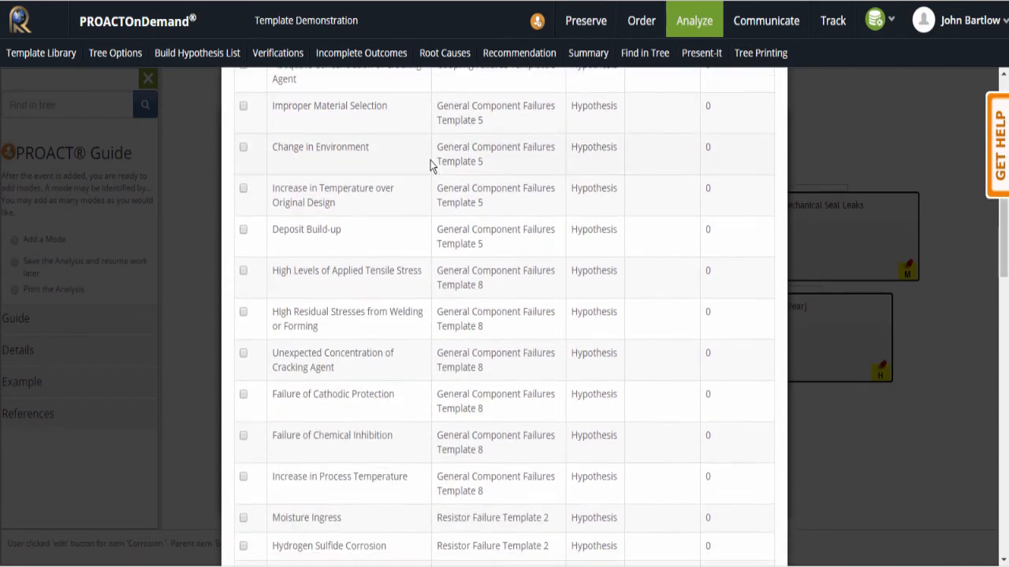
pyautogui.scroll(-4, 430, 166)
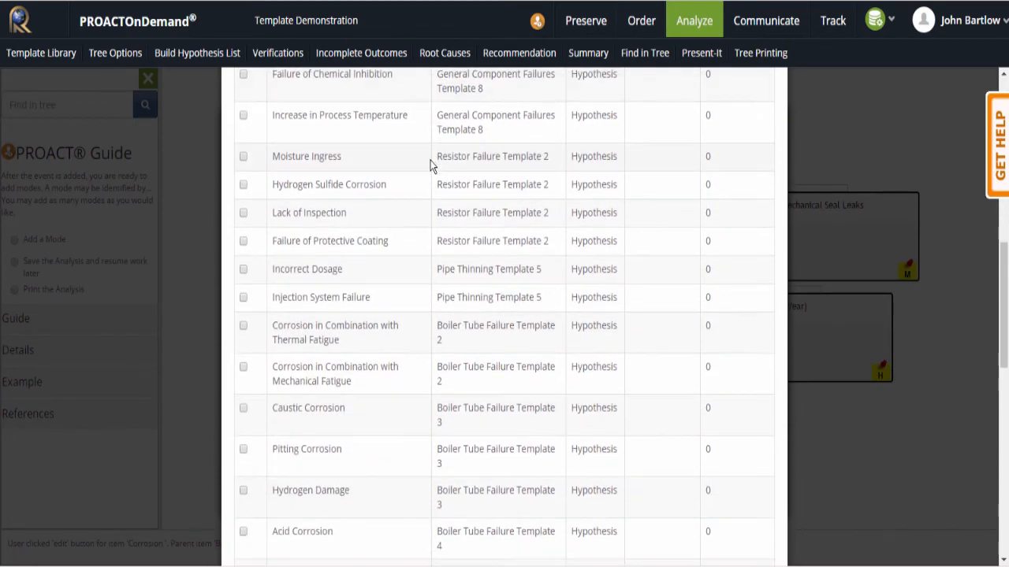
pyautogui.scroll(-2, 432, 164)
pyautogui.scroll(-1, 432, 163)
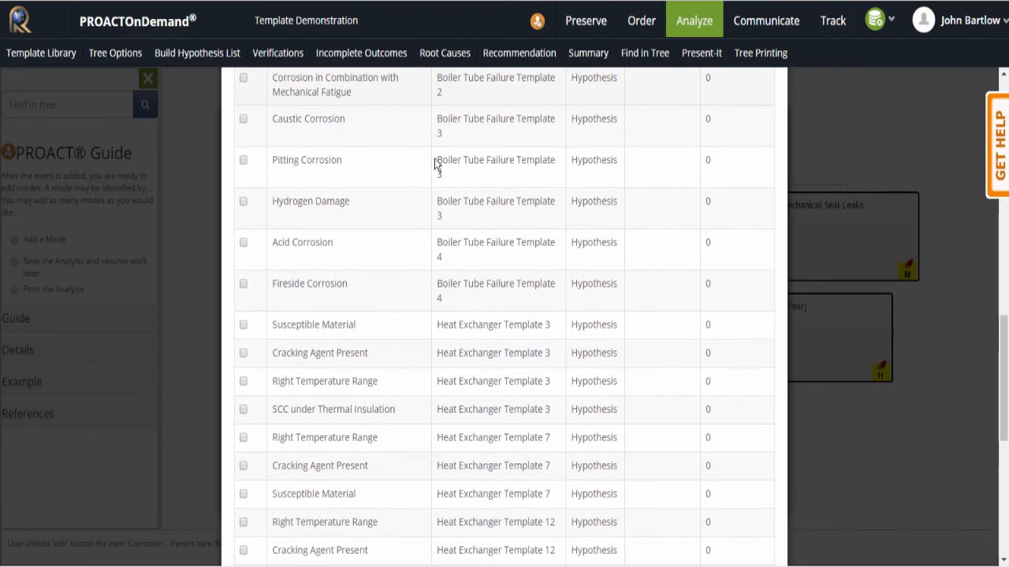
pyautogui.click(242, 120)
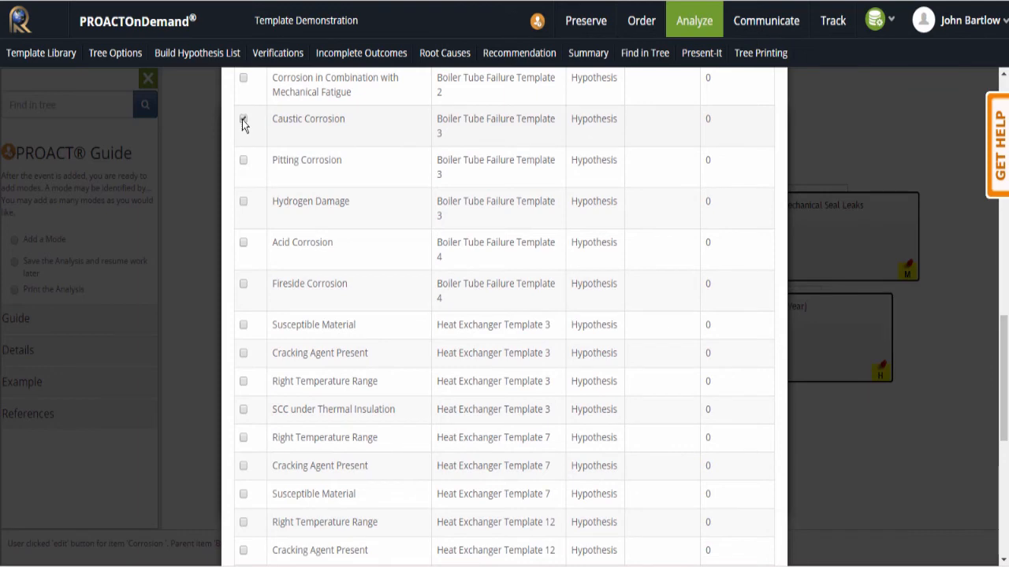
pyautogui.click(243, 160)
pyautogui.scroll(-6, 525, 275)
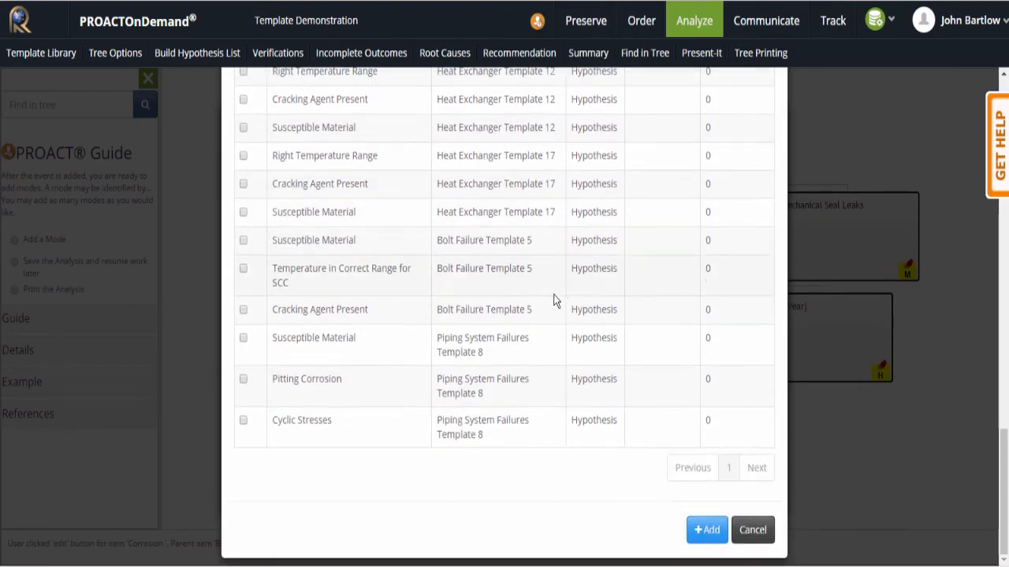
pyautogui.click(706, 531)
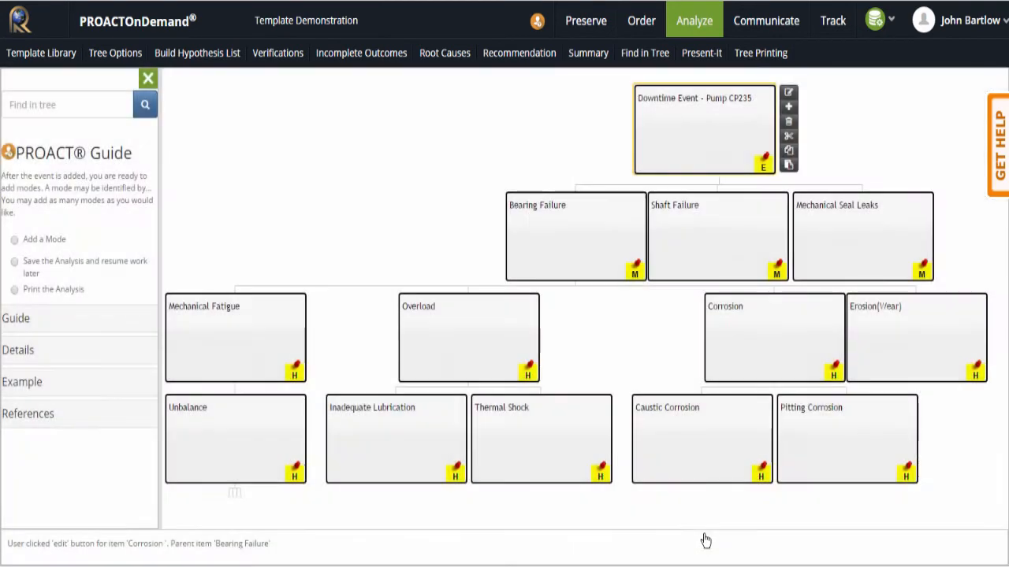
# - Search the previous suggestions of the Erosion(Wear) hypothesis for "Erosion", examine the suggested hypotheses, and return to the tree without adding any
pyautogui.click(899, 337)
pyautogui.click(836, 298)
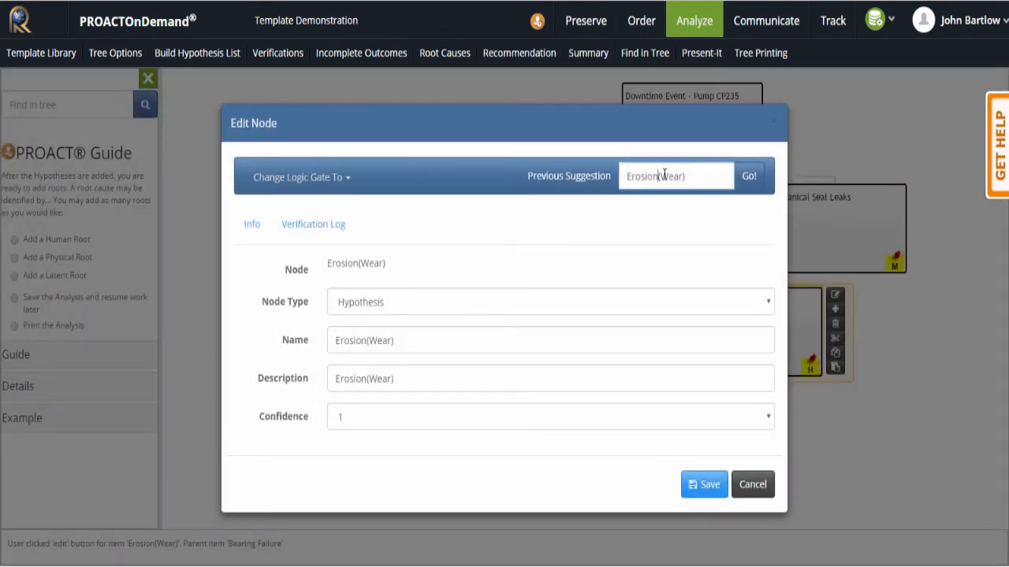
pyautogui.moveTo(658, 166); pyautogui.dragTo(702, 169)
pyautogui.press('BackSpace')
pyautogui.click(752, 183)
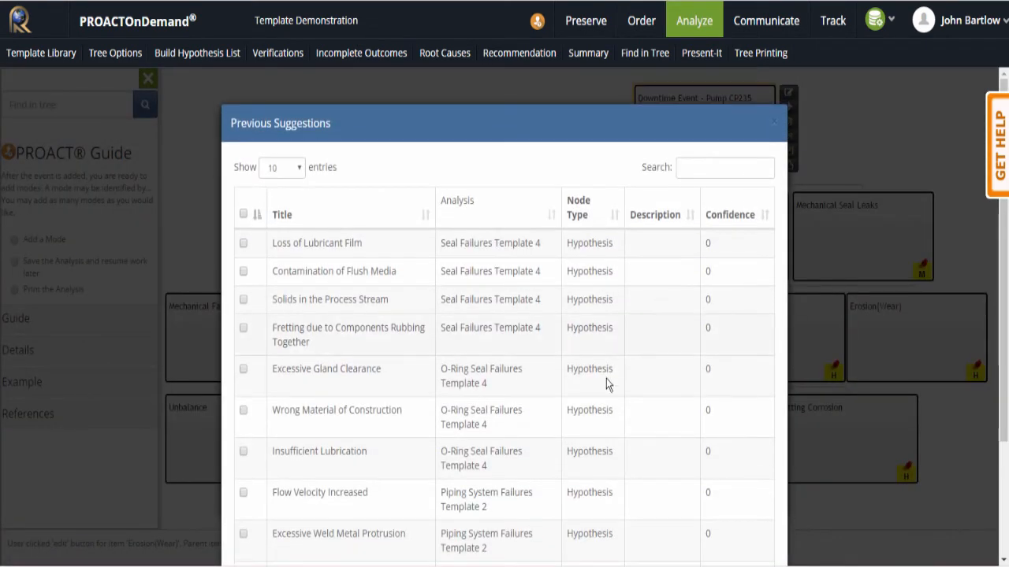
pyautogui.scroll(-3, 414, 342)
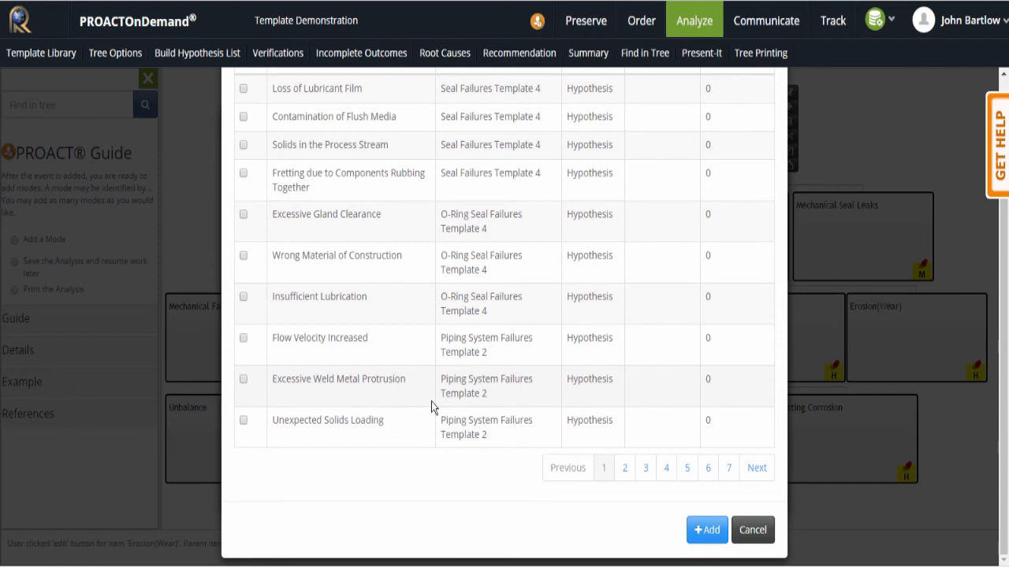
pyautogui.scroll(1, 431, 403)
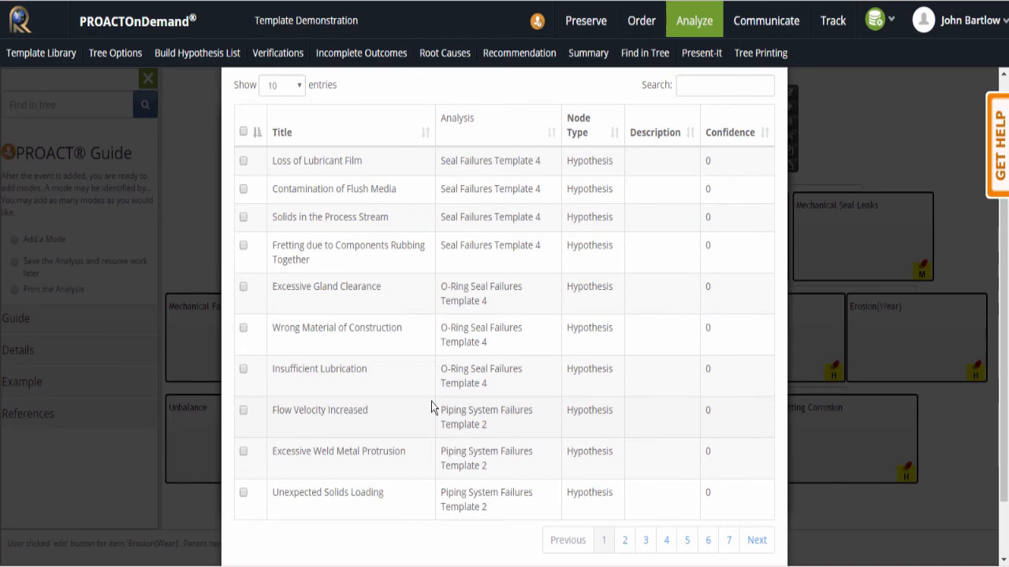
pyautogui.scroll(1, 434, 406)
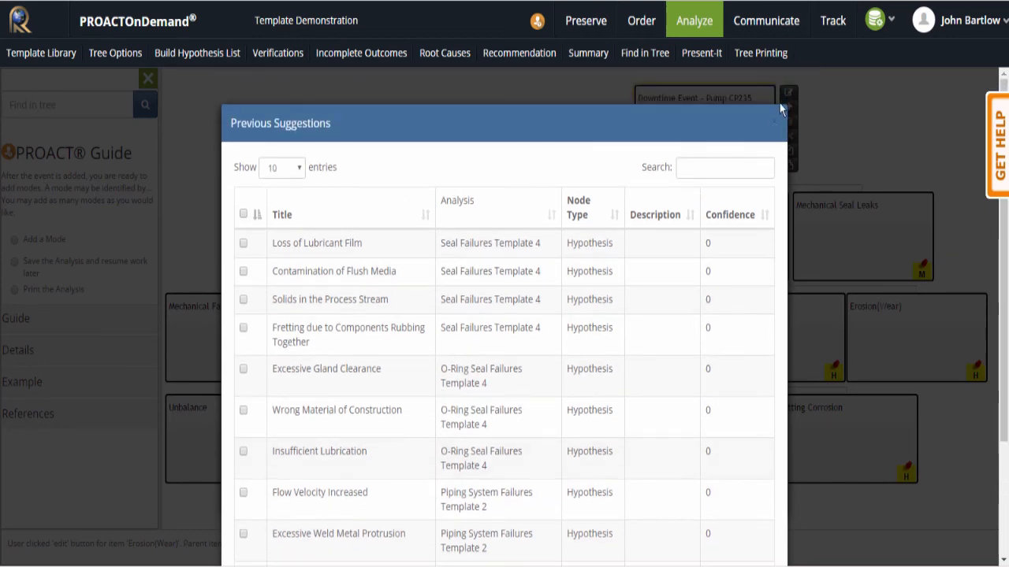
pyautogui.click(776, 126)
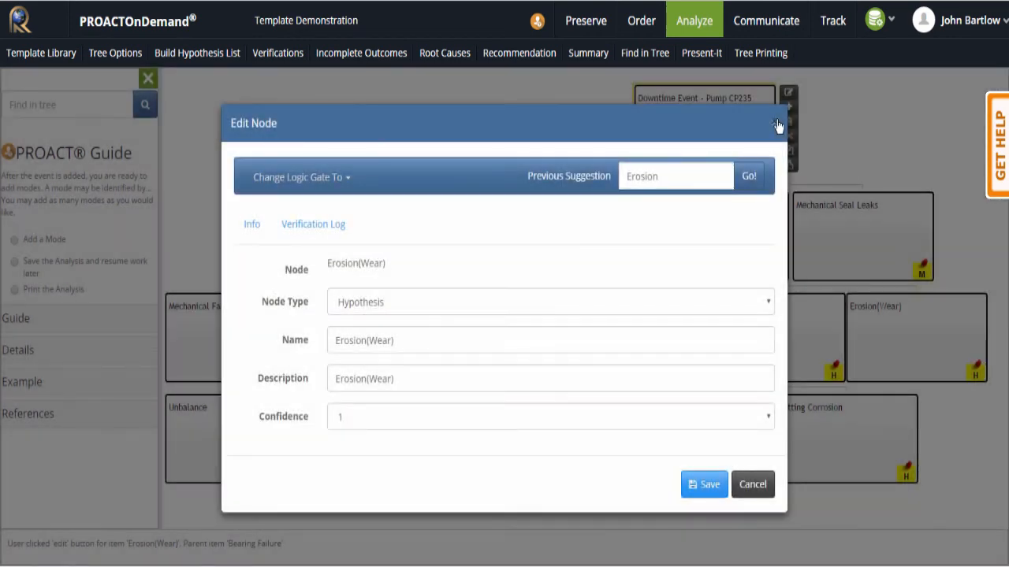
pyautogui.click(776, 126)
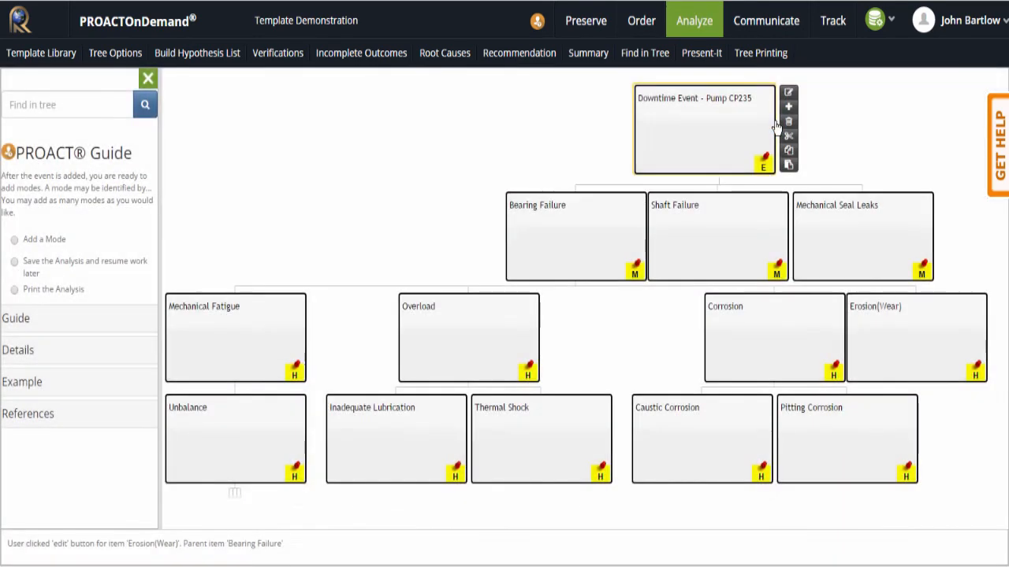